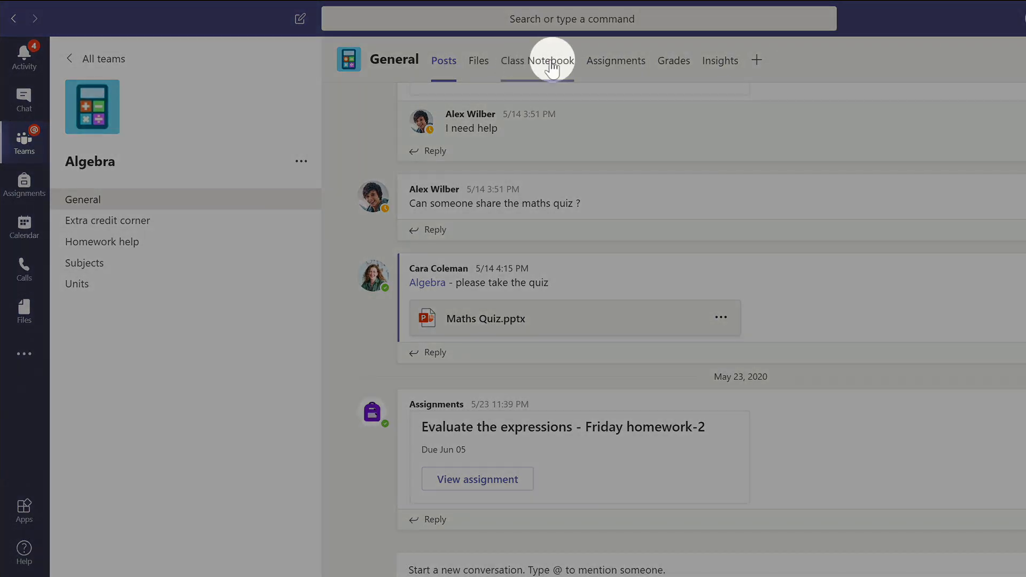
Add a page titled "Worksheet" to the Homework section of the Class Notebook's Content Library
click(553, 63)
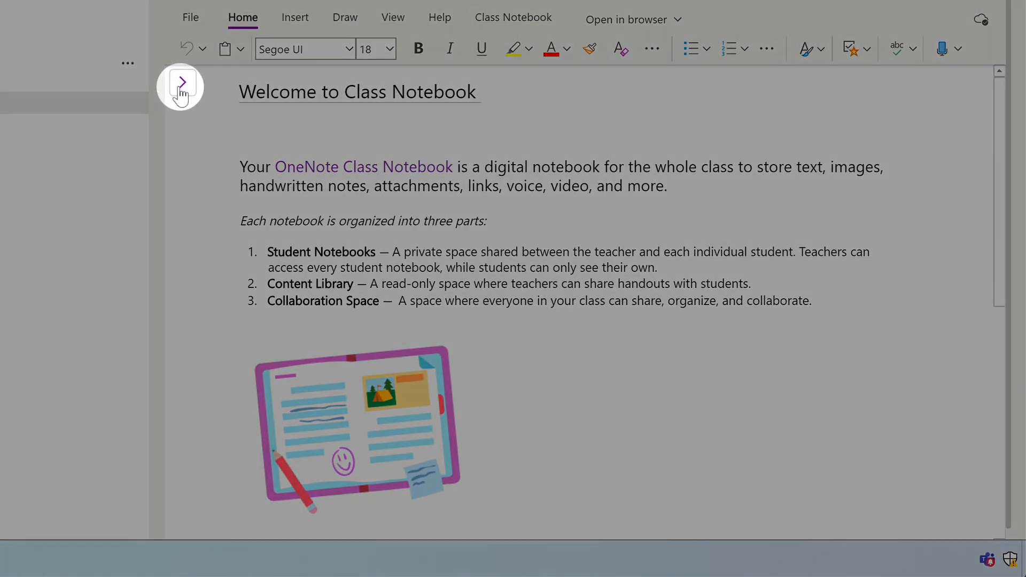
click(181, 92)
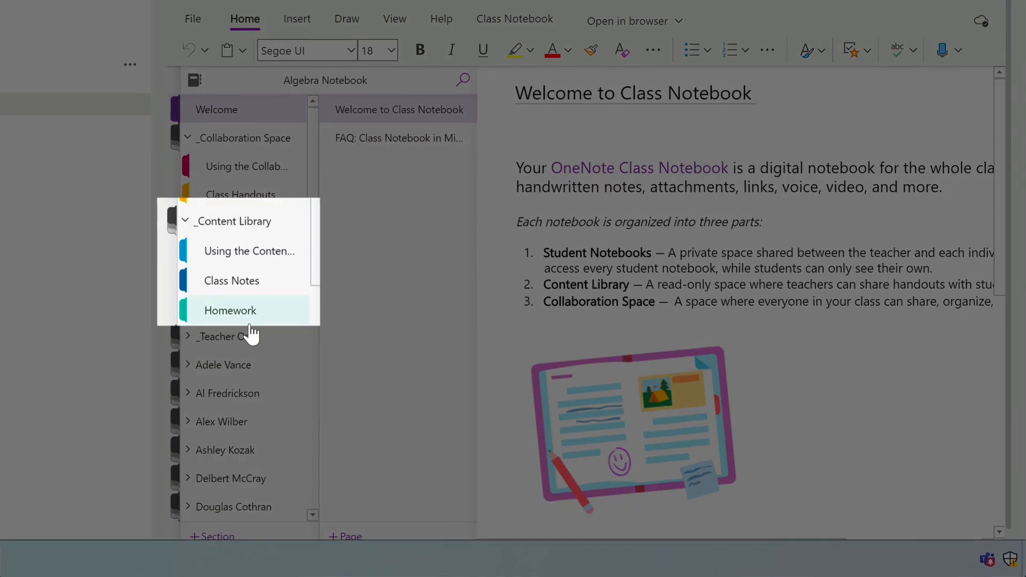
click(254, 314)
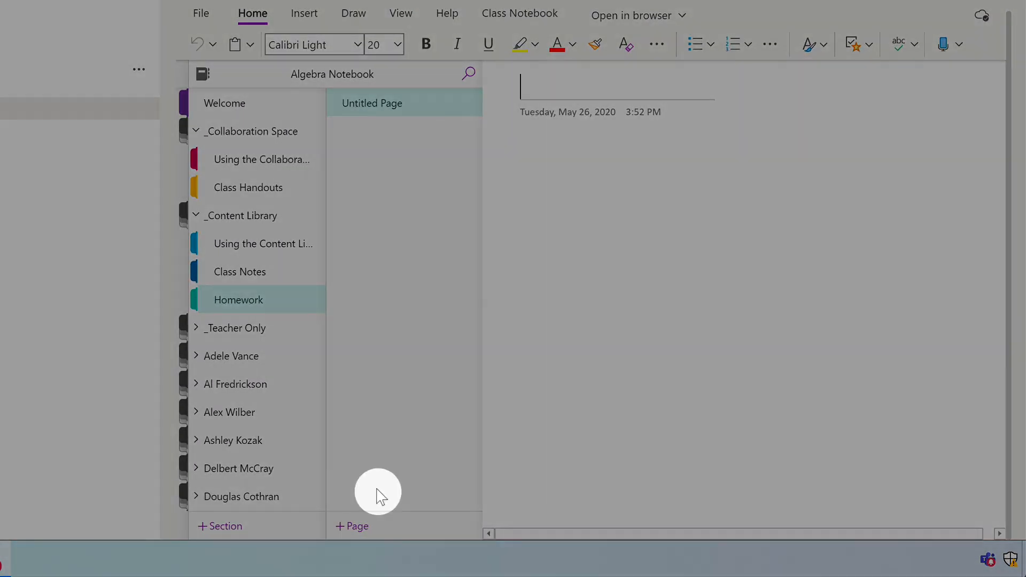
click(370, 530)
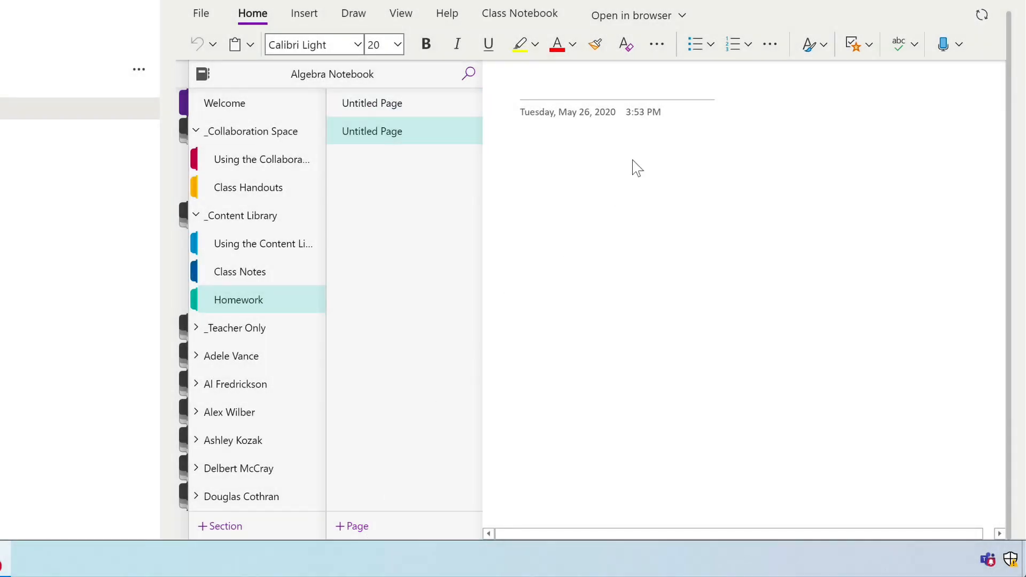
scroll(683, 109, up, 1)
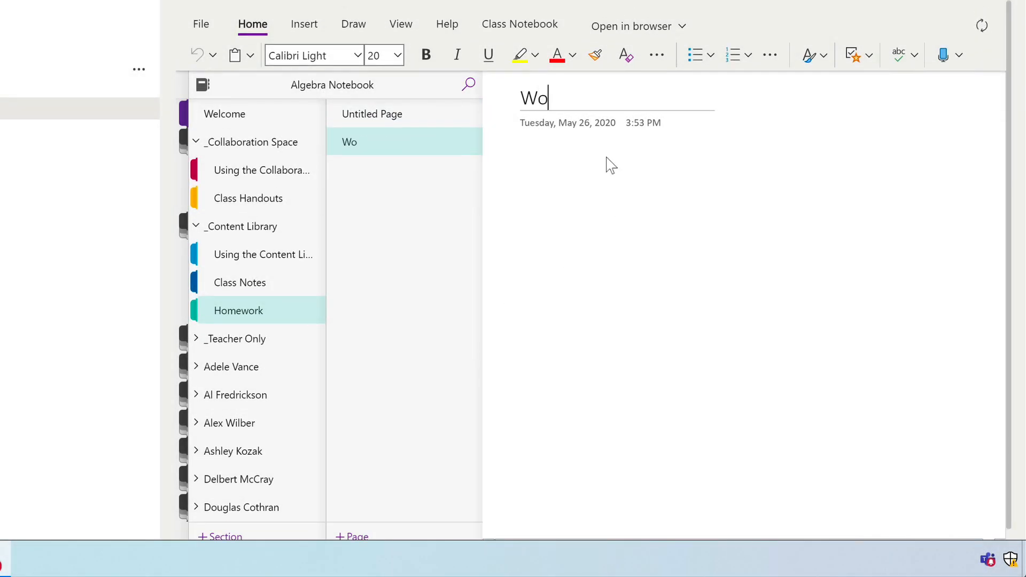
text(Worksheet)
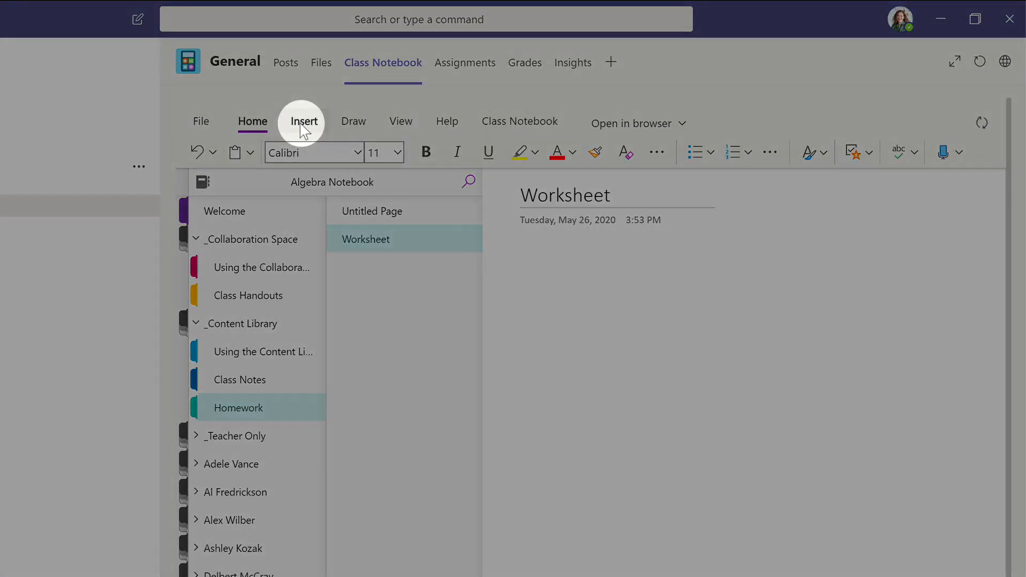
Insert the picture file literal-equa...95x1024.png from the computer into the Worksheet page
click(302, 126)
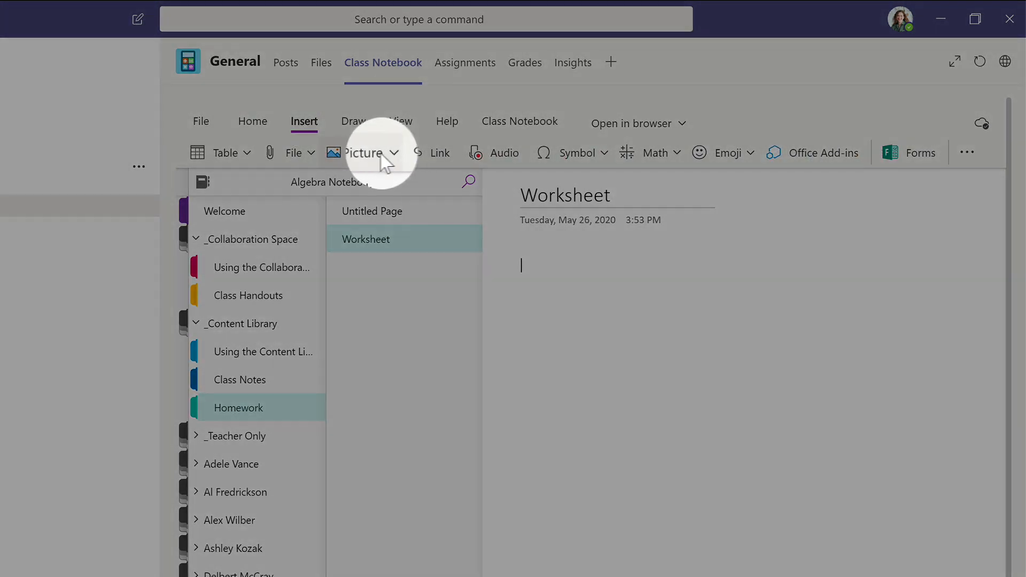
click(393, 154)
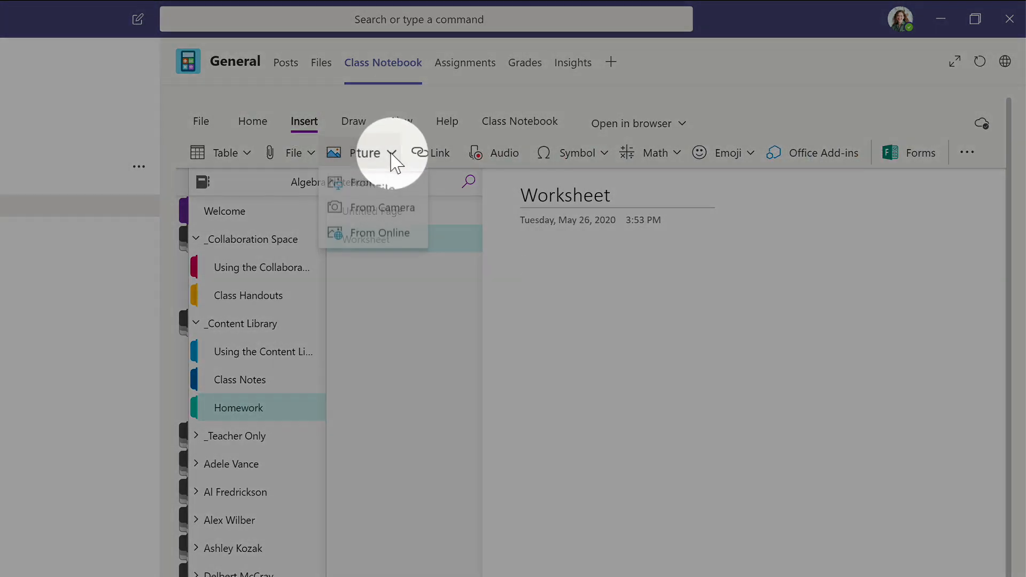
click(392, 192)
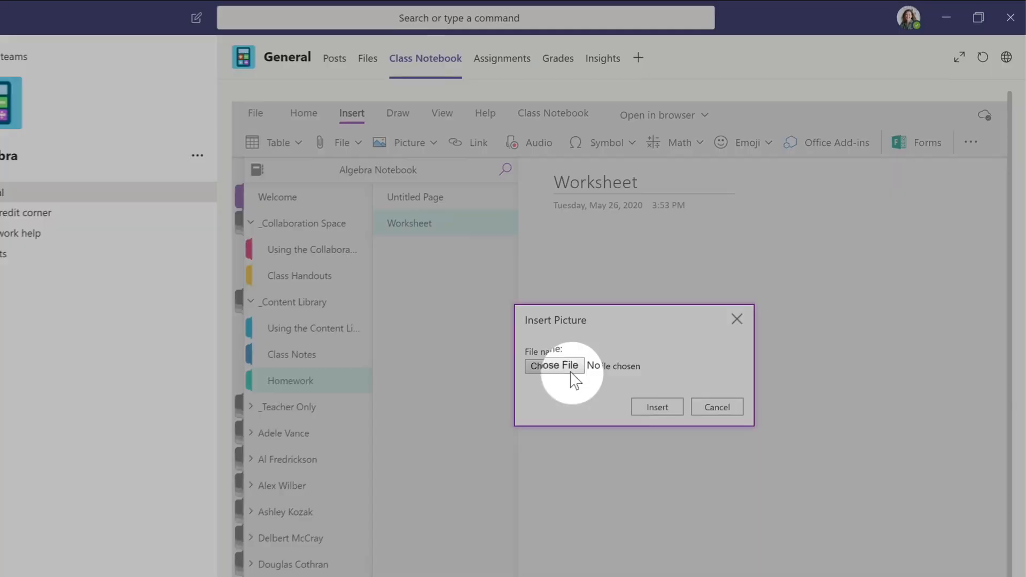
click(523, 392)
double_click(297, 136)
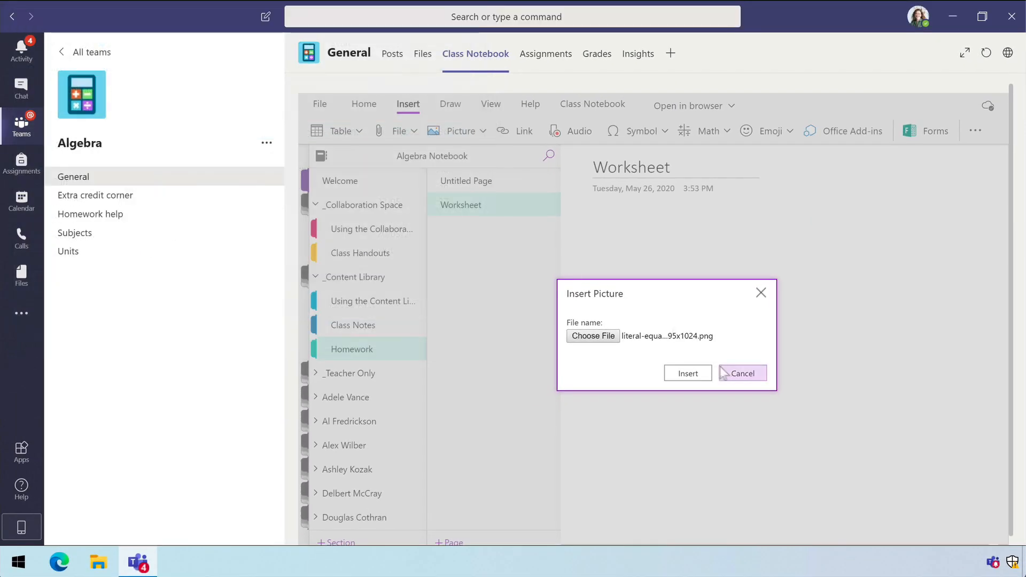
click(706, 373)
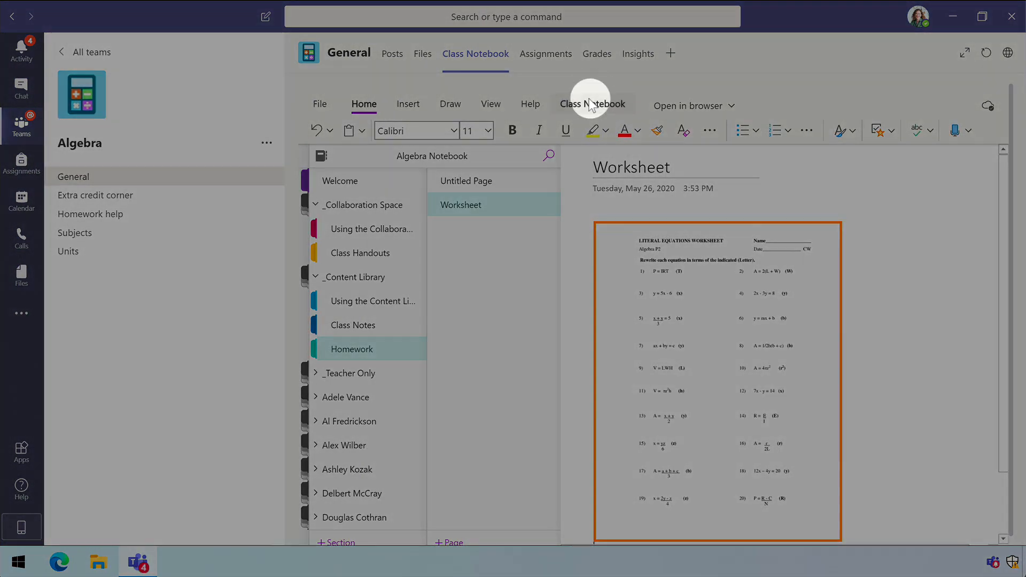
Distribute the Worksheet page to the Homework section of all students' notebooks
click(590, 103)
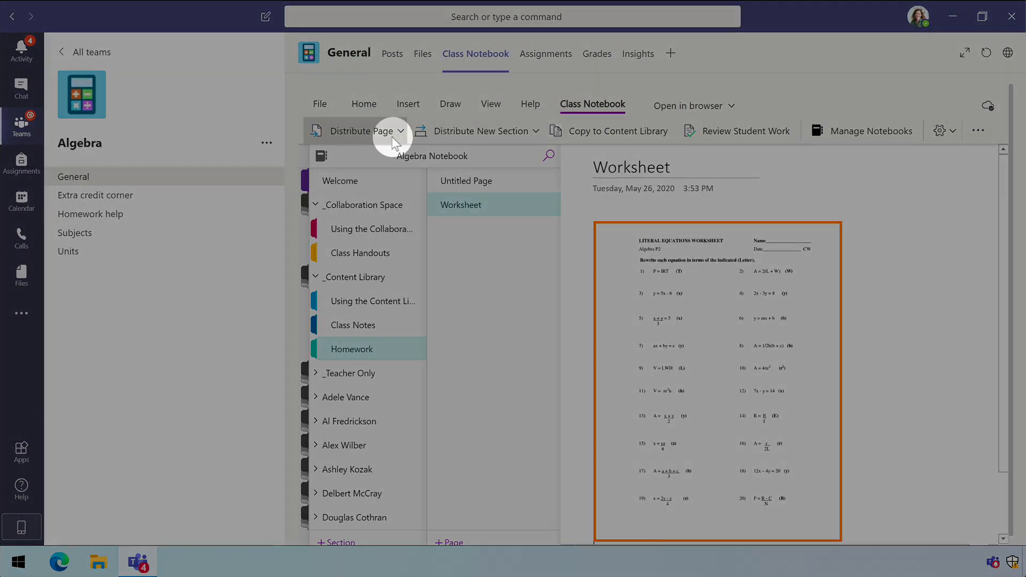
click(393, 137)
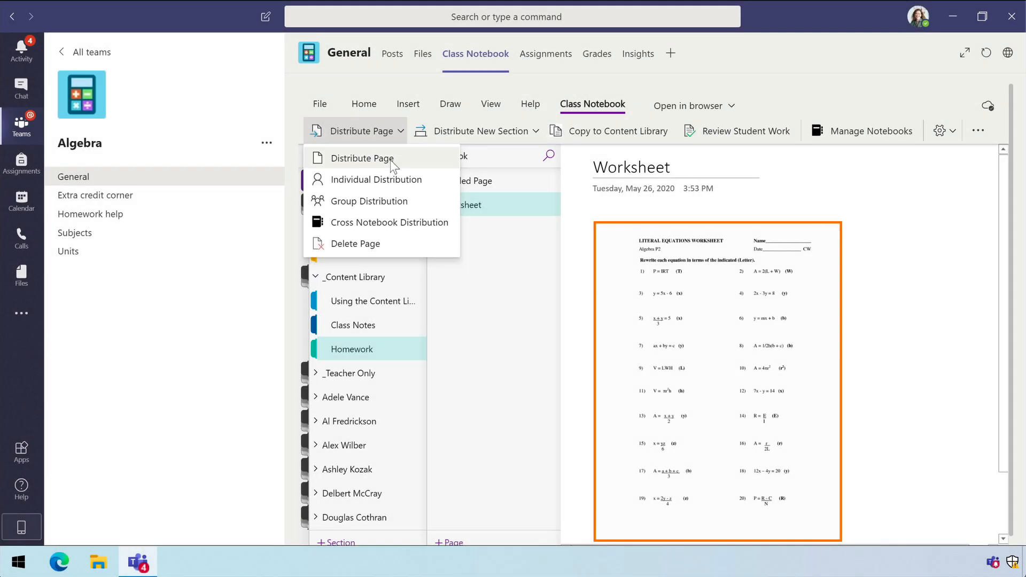
click(390, 160)
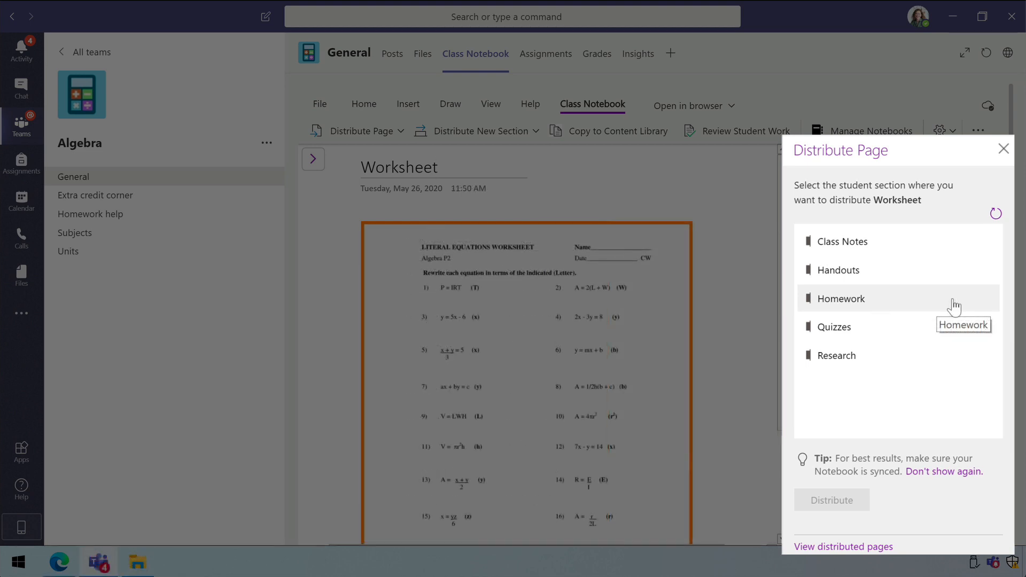
click(953, 303)
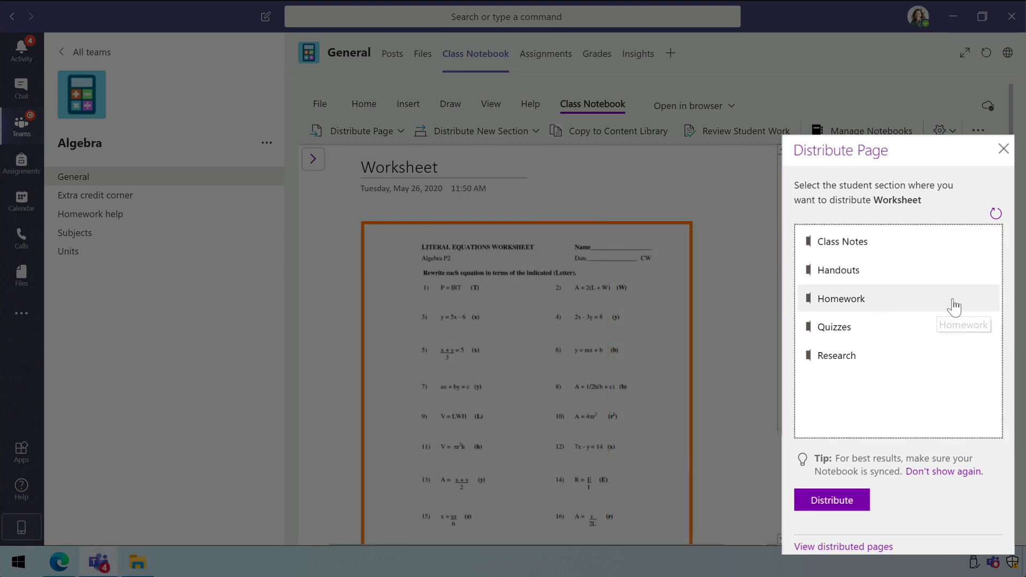
click(816, 506)
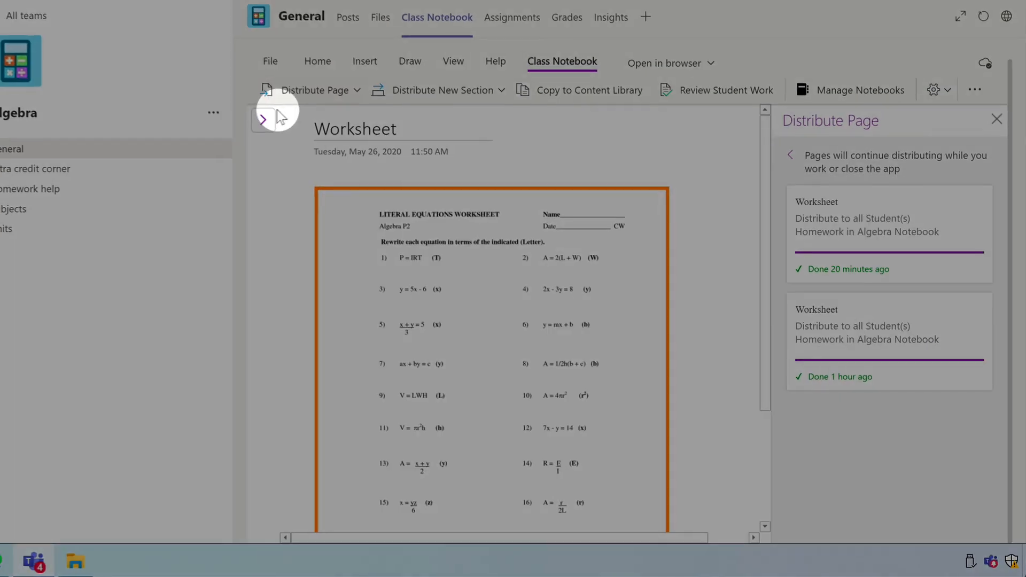
View the distributed Worksheet page in the Homework section of the third listed student's notebook and close the distribution pane
click(272, 116)
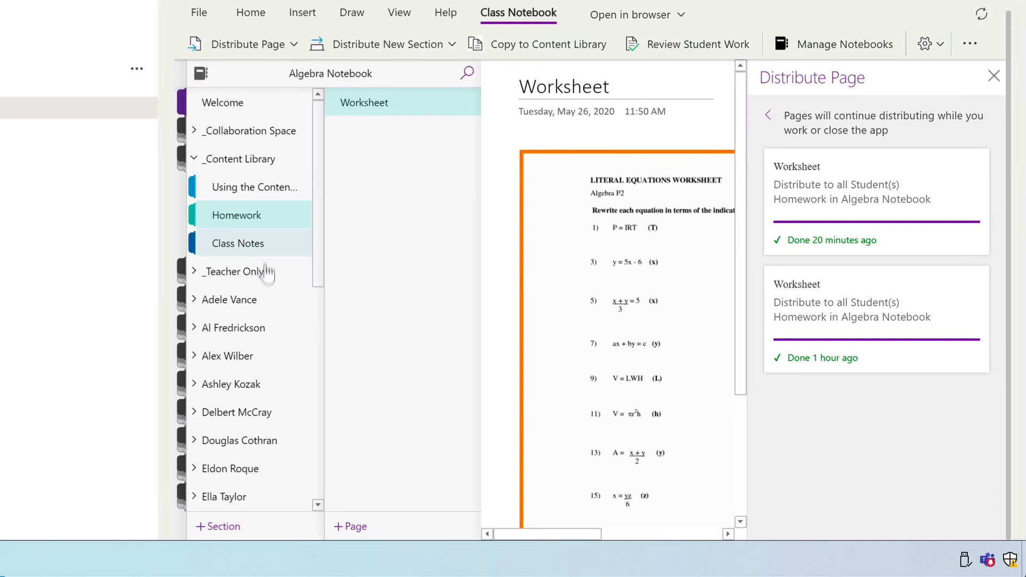
click(203, 350)
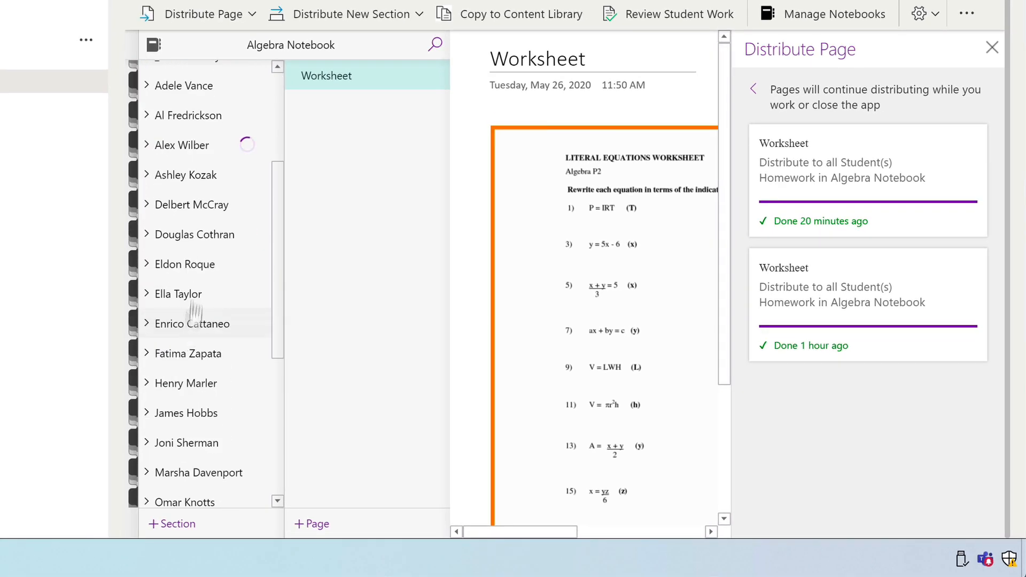
click(192, 264)
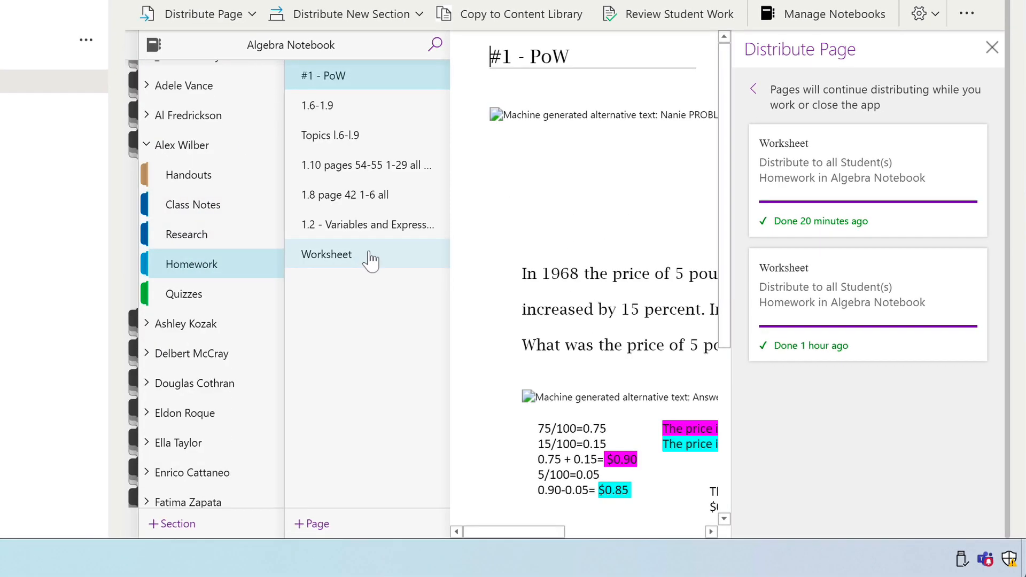
click(367, 255)
click(992, 47)
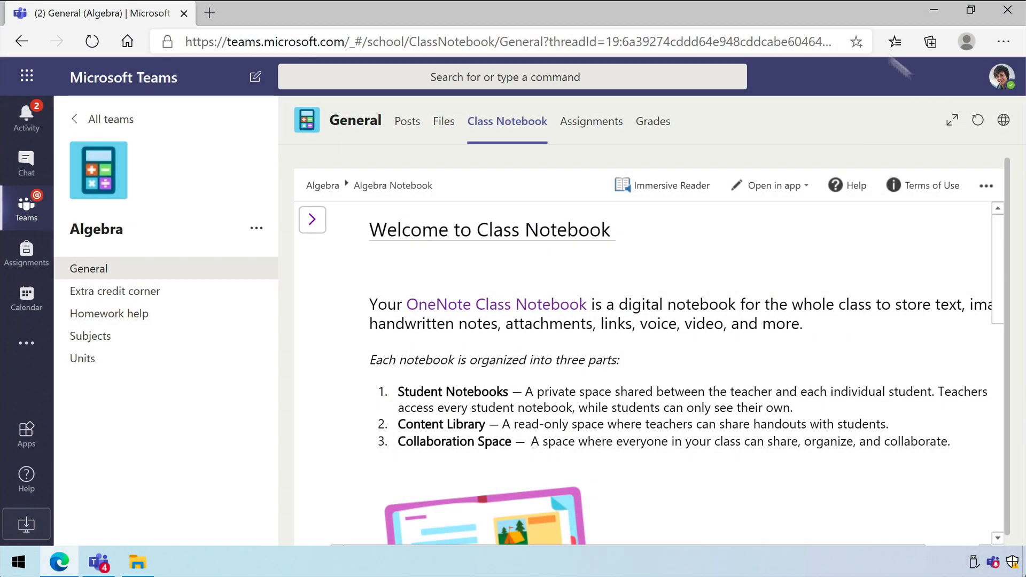
In the student's Teams session in the browser, view the Worksheet page in their notebook's Homework section
click(313, 220)
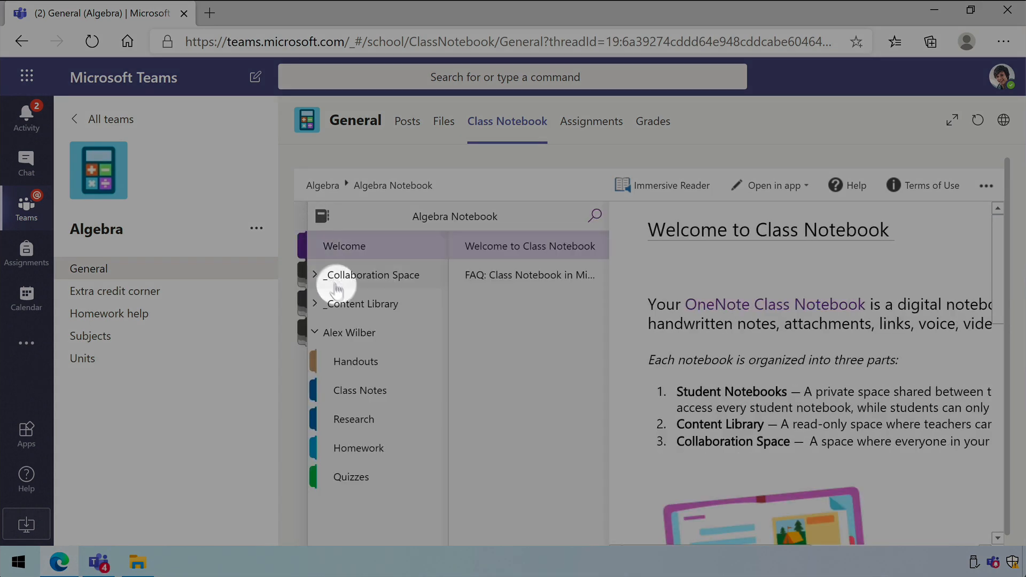
click(366, 448)
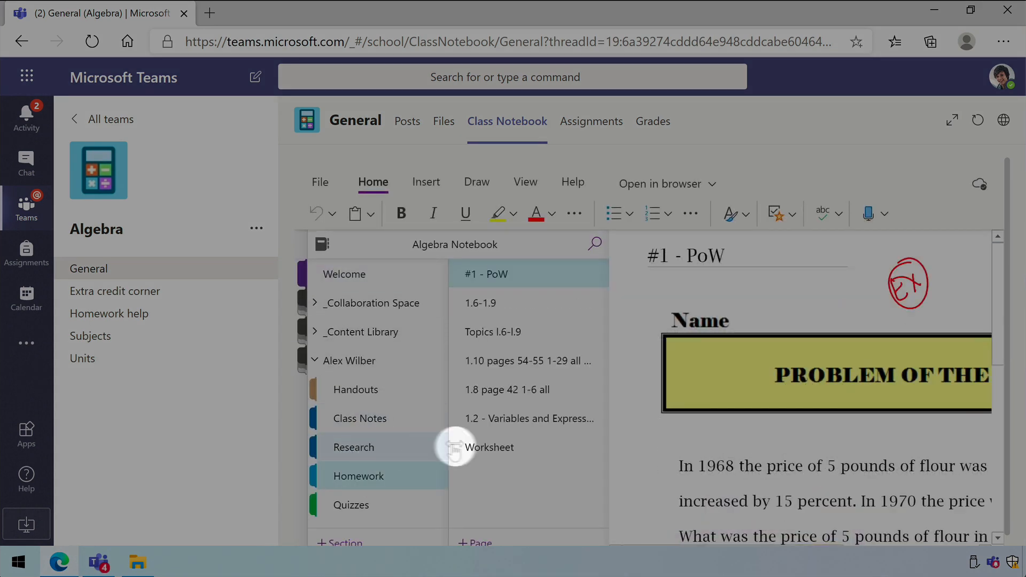
click(532, 451)
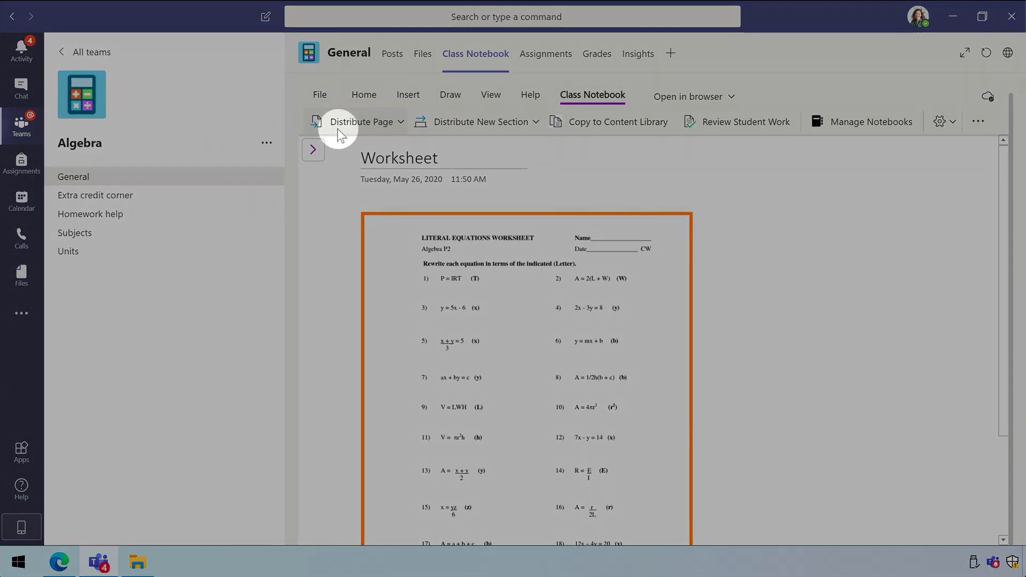
Back in the teacher's Teams app, delete the distributed Worksheet page from the Homework section of all student notebooks
click(338, 126)
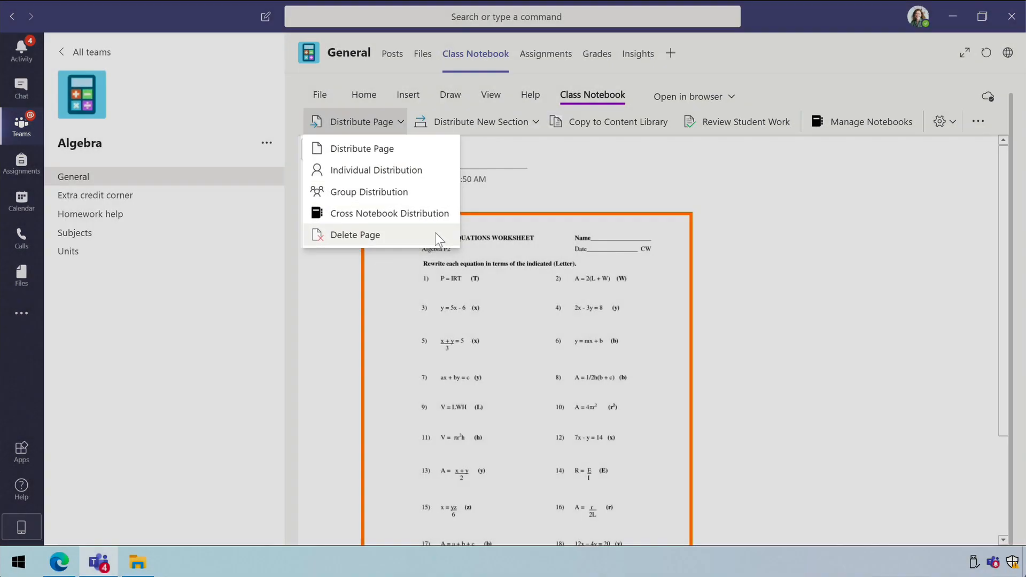
click(440, 239)
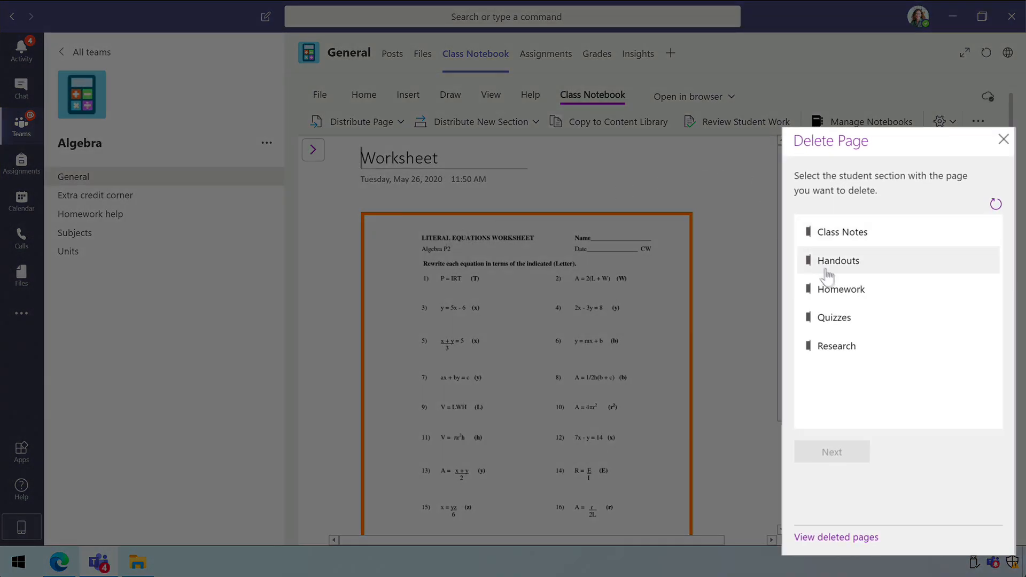
click(941, 292)
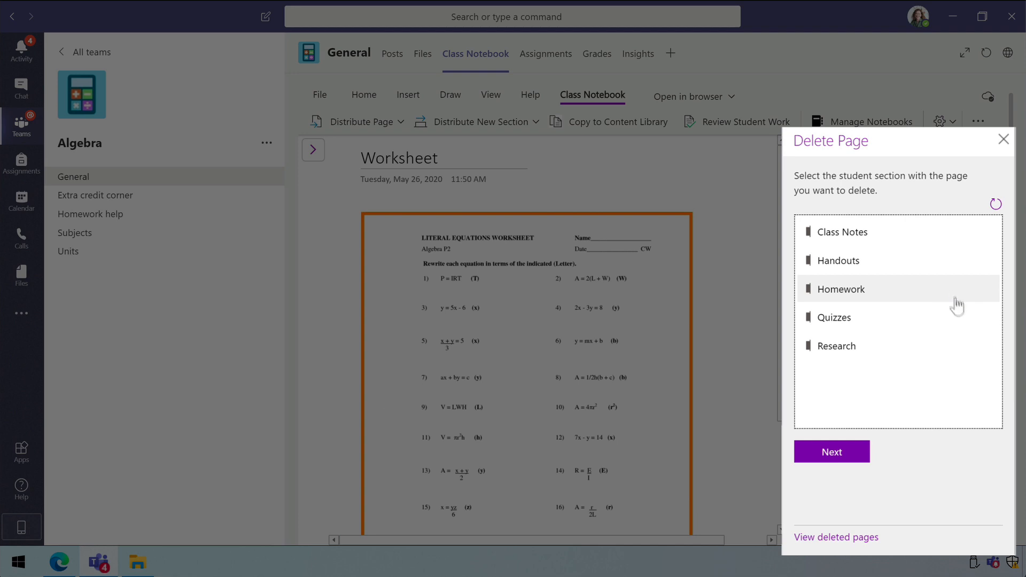
click(829, 455)
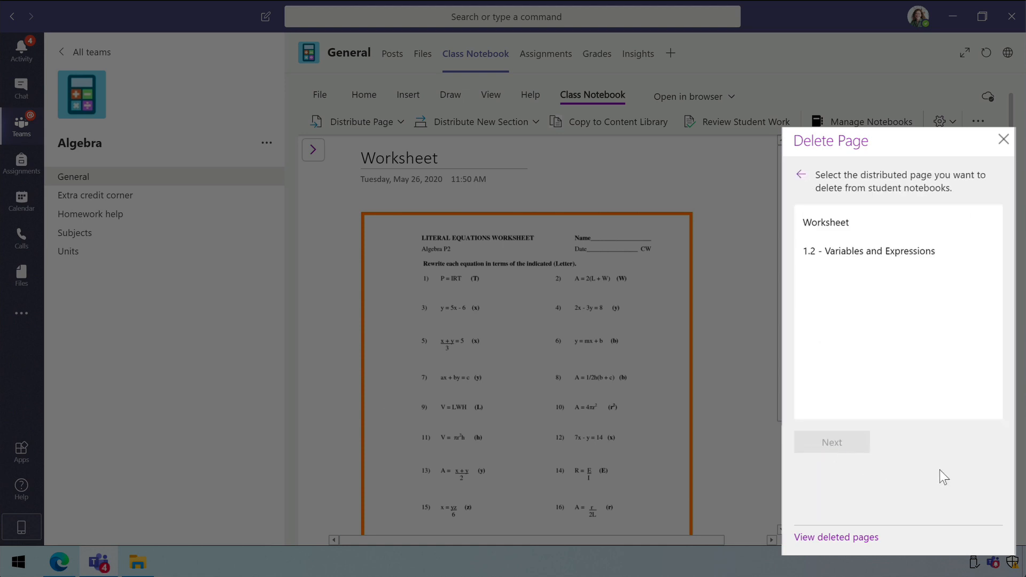
click(879, 222)
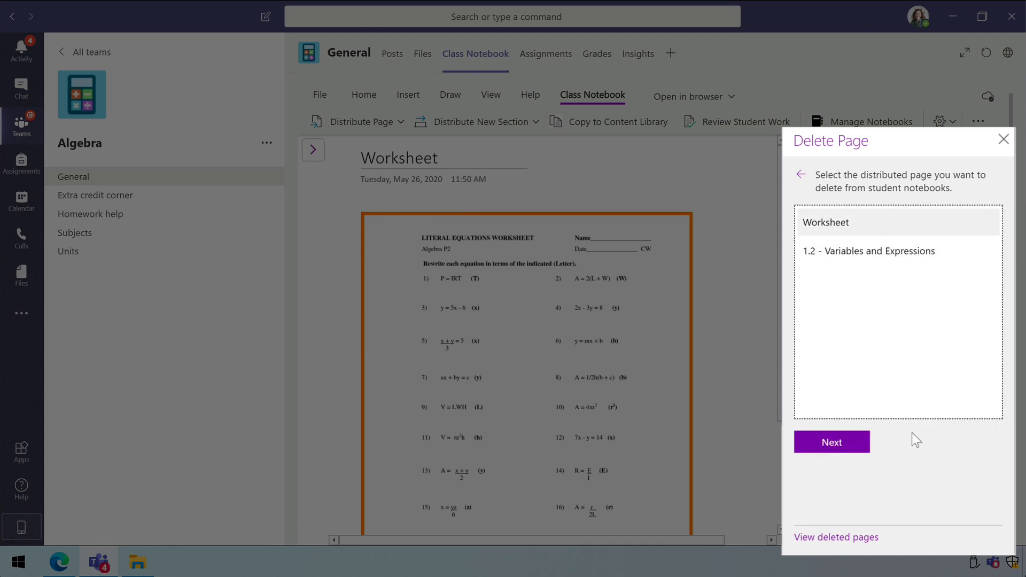
click(830, 445)
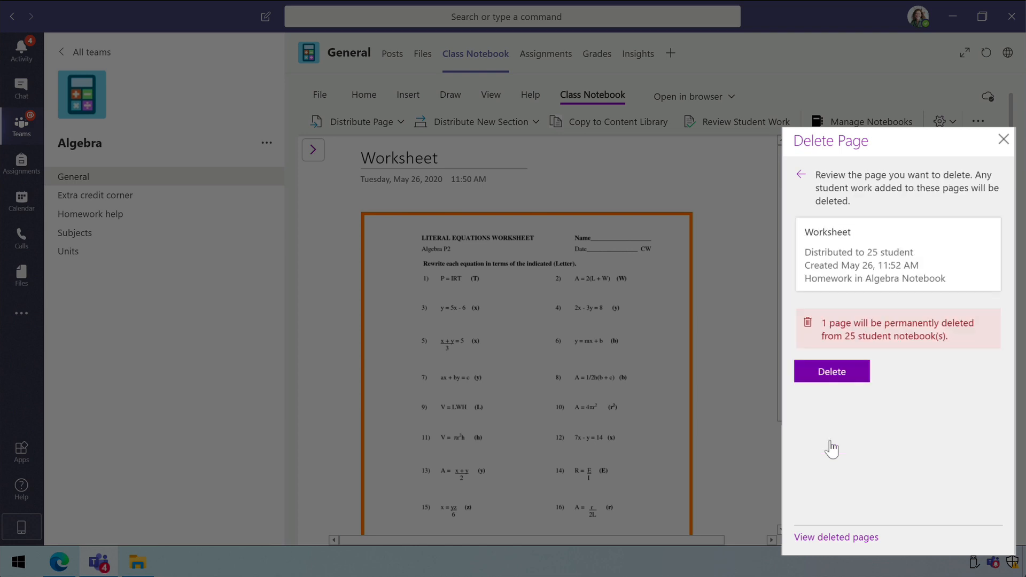
click(844, 377)
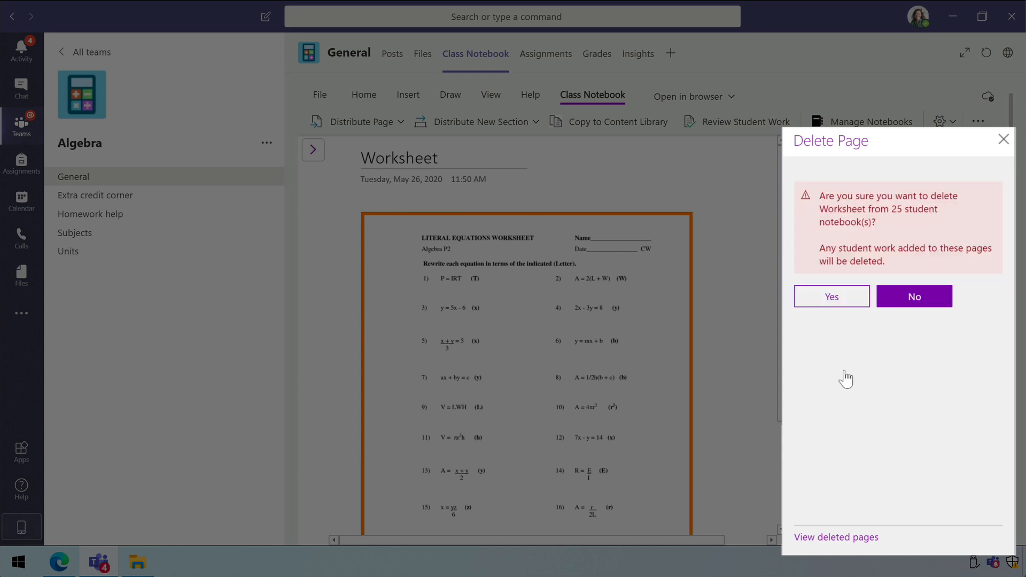
click(830, 296)
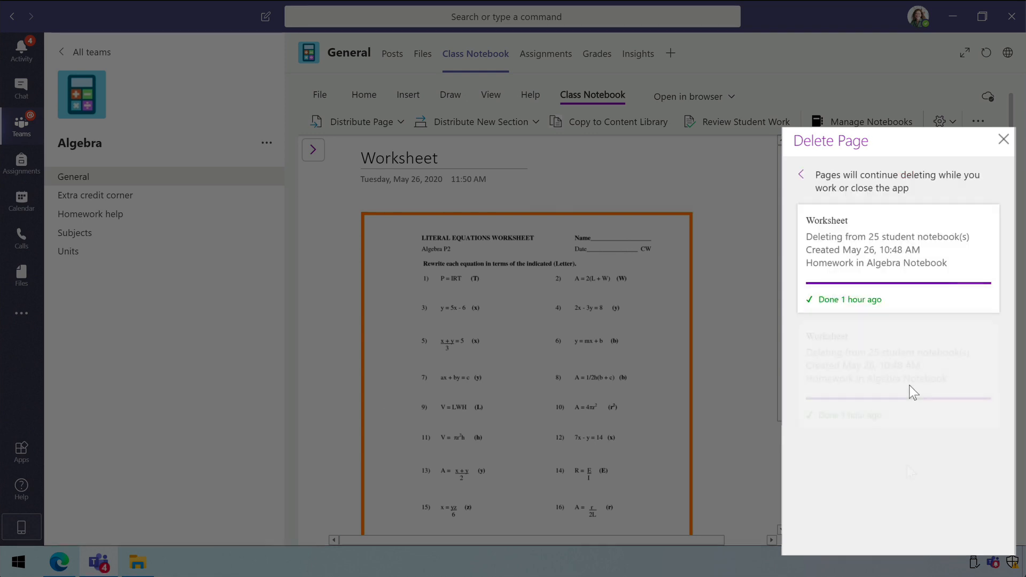